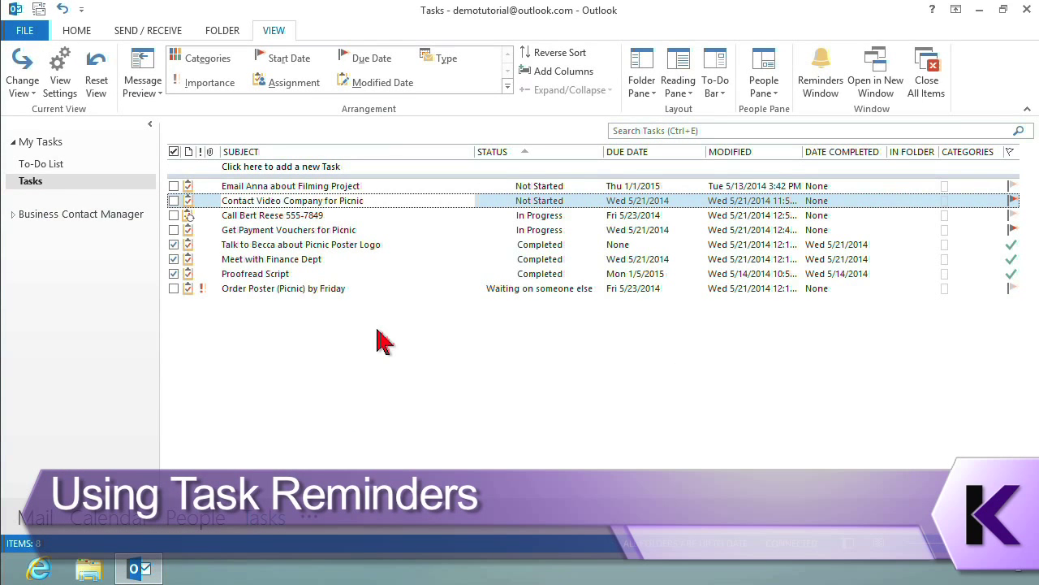
Create a new task with the subject ALARM EXAMPLE.
right_click(378, 330)
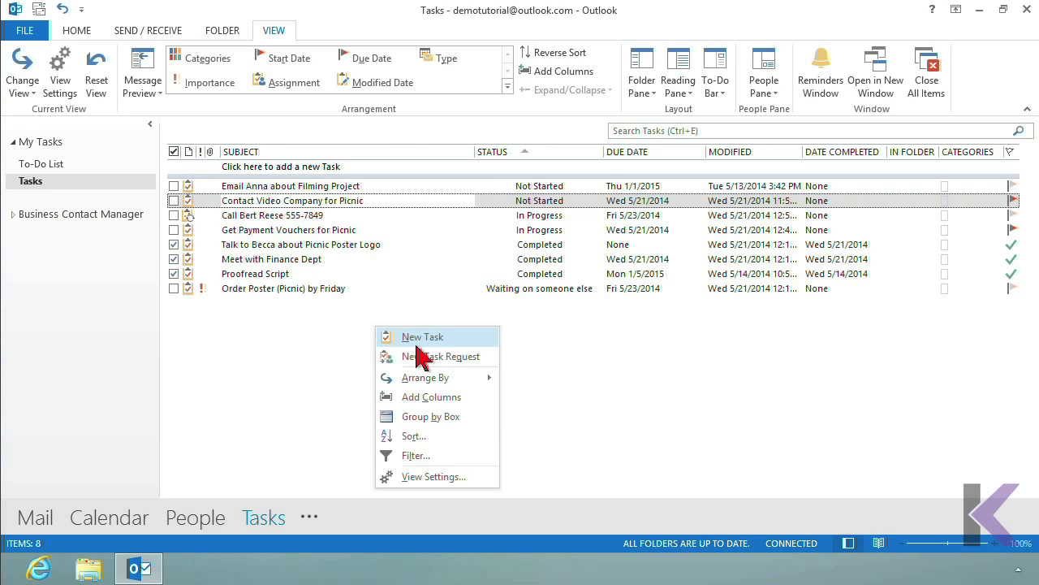
click(448, 344)
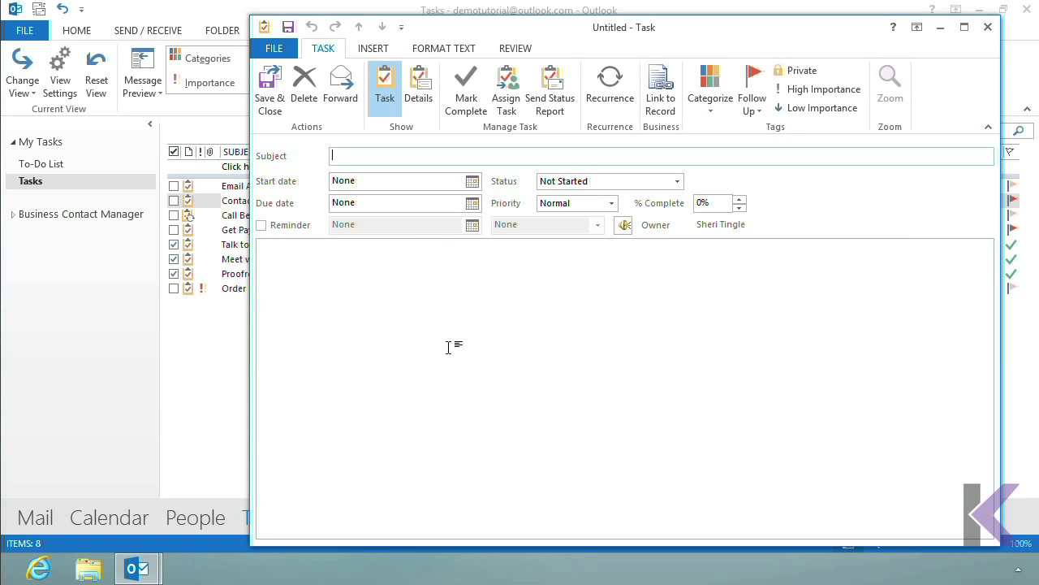
text(ALARM EXAMPLE)
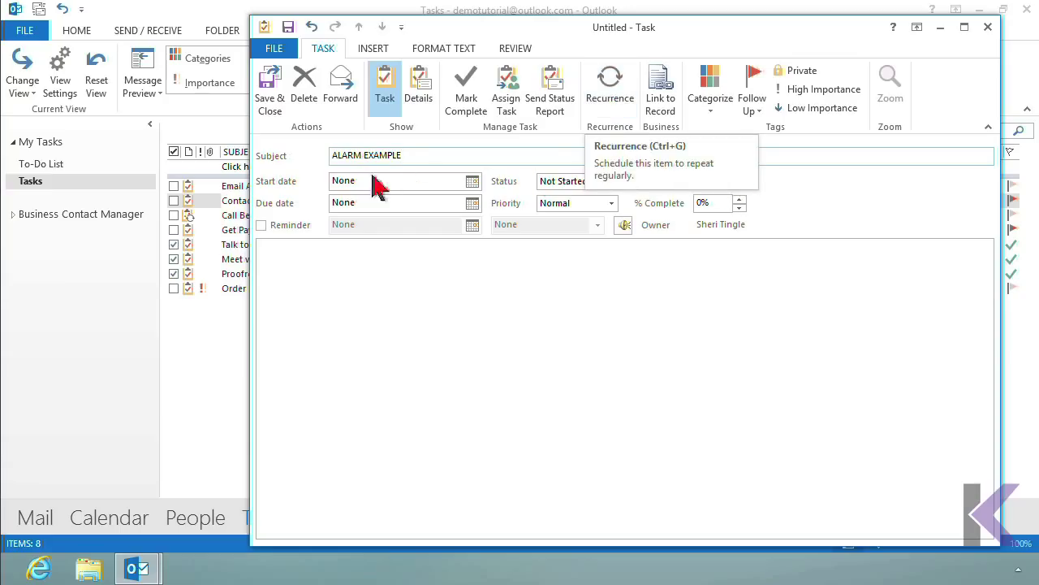
Turn on the task's reminder and choose 1:30 PM as the reminder time.
click(261, 227)
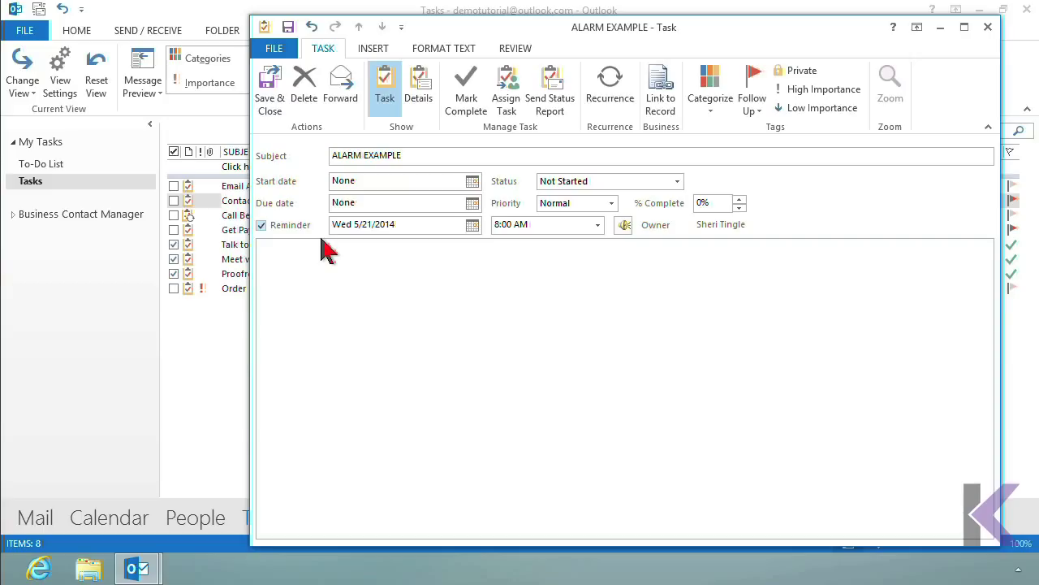
click(598, 225)
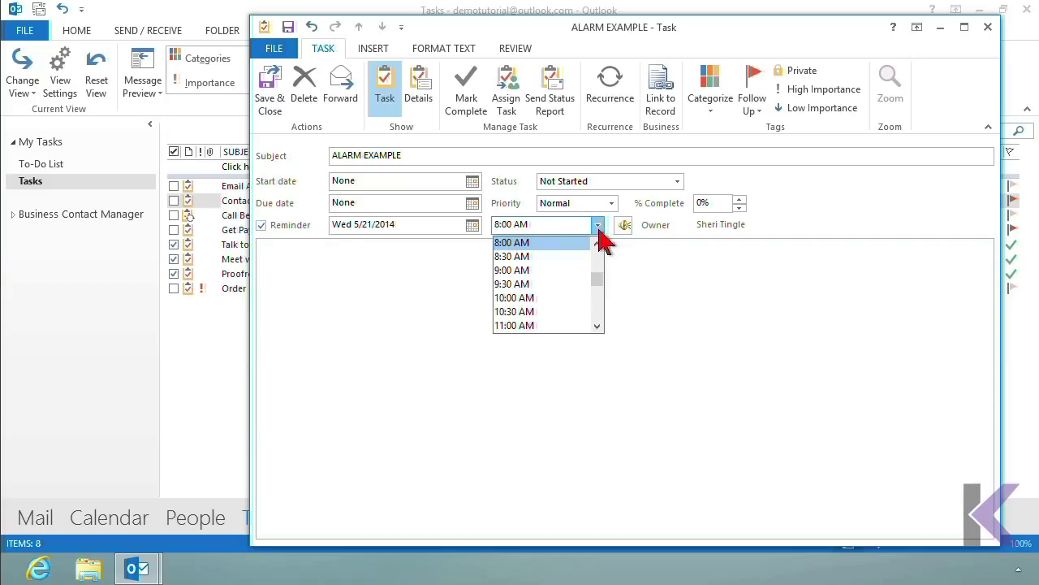
click(598, 325)
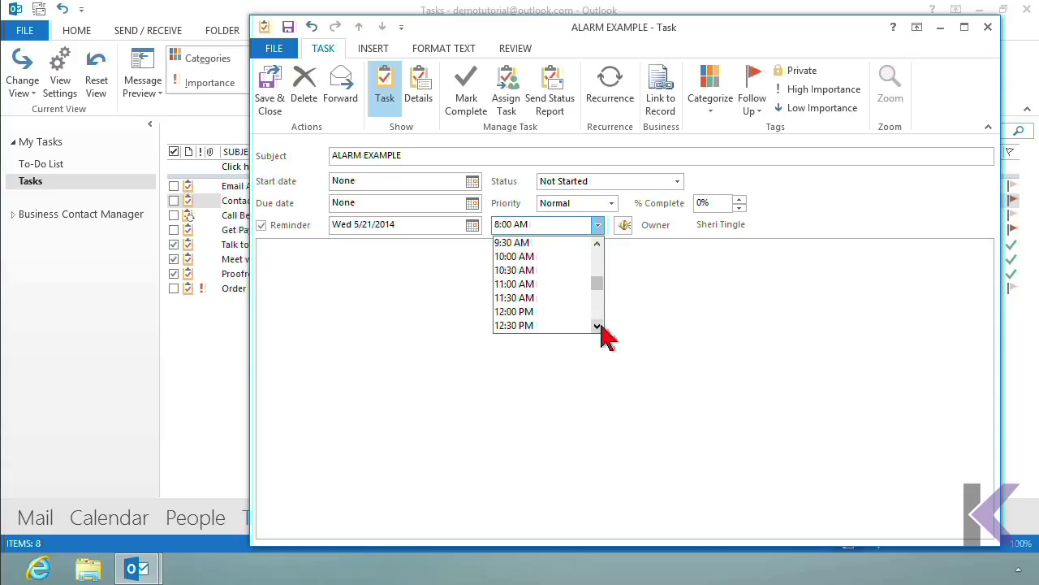
click(529, 325)
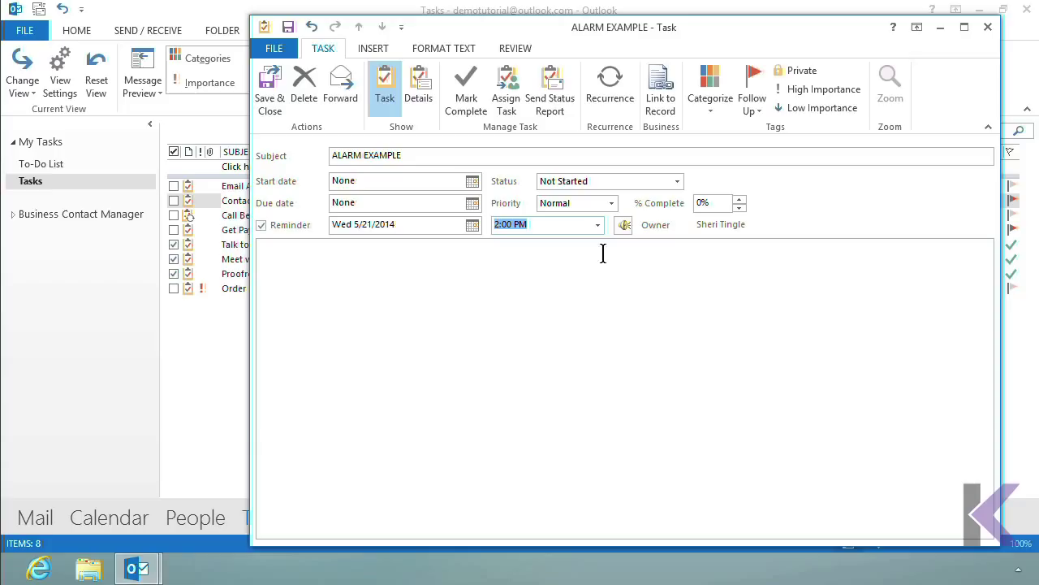
click(597, 226)
click(597, 244)
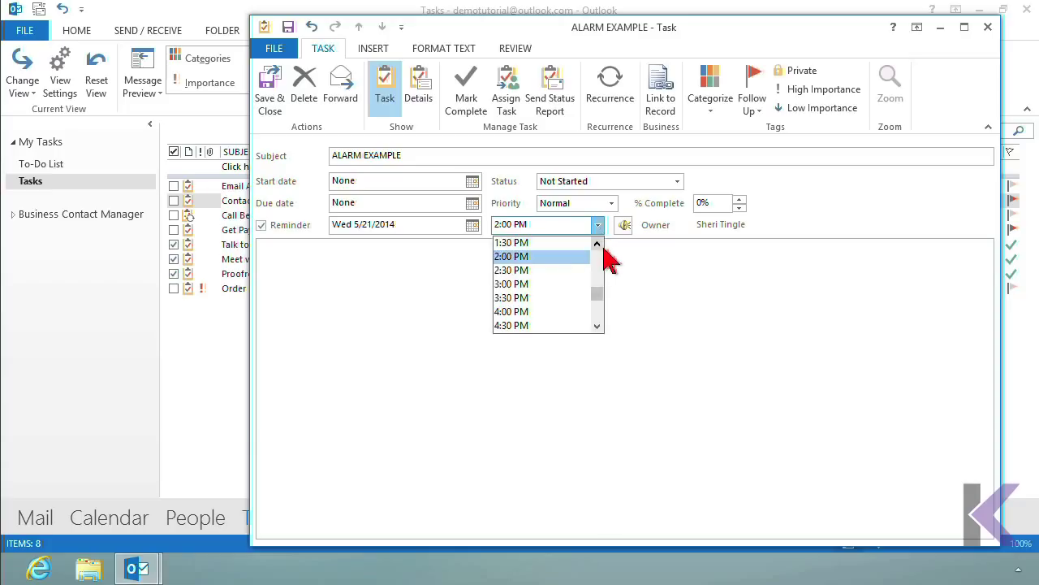
click(597, 243)
click(527, 261)
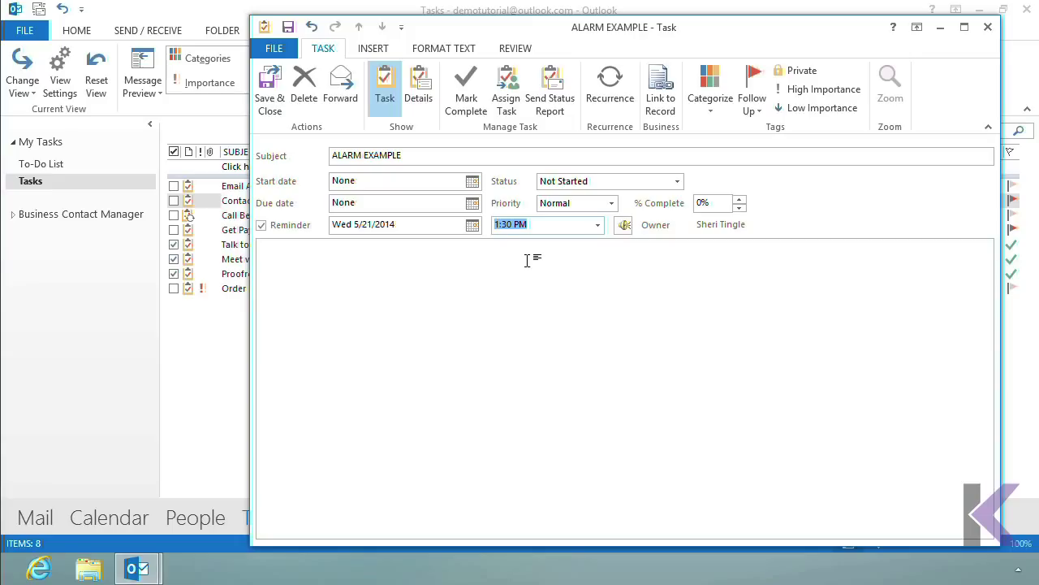
Set the reminder time to 1:26 PM, save and close the task, and select it in the task list.
click(521, 227)
key(BackSpace)
key(BackSpace)
text(26)
click(270, 91)
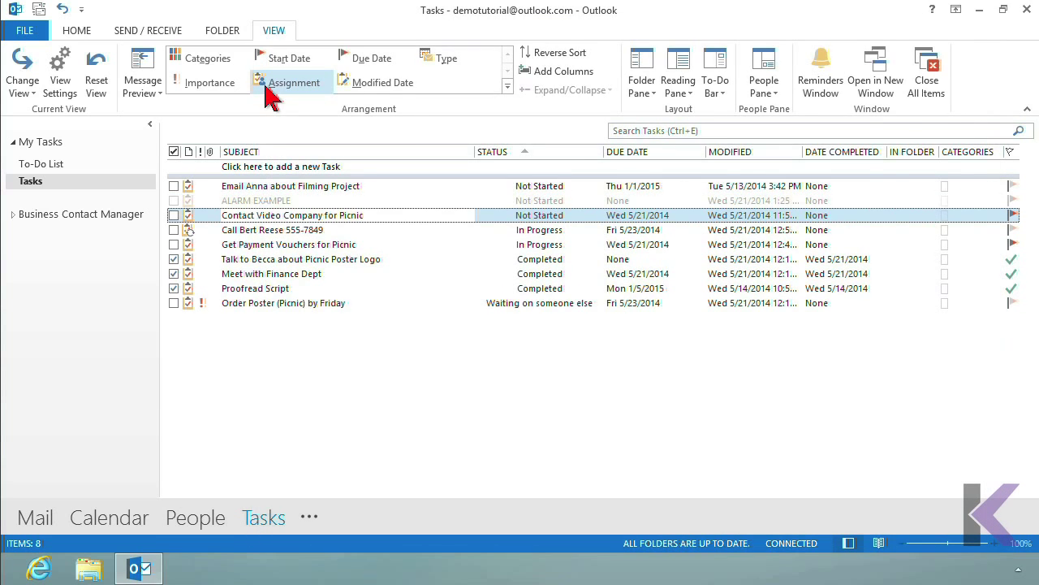
click(290, 204)
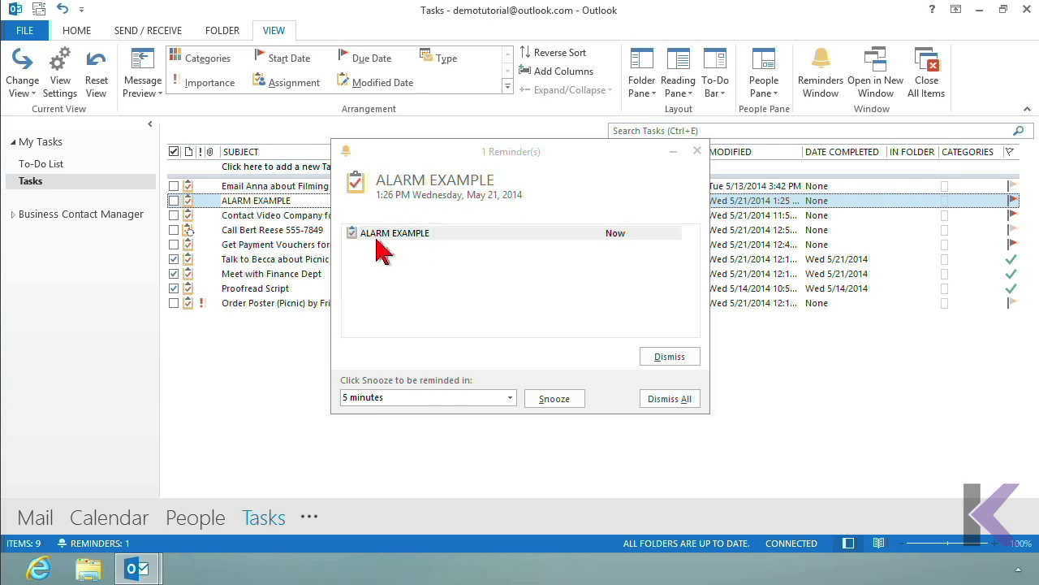
Snooze the ALARM EXAMPLE reminder for a custom interval of 1 minute.
click(438, 236)
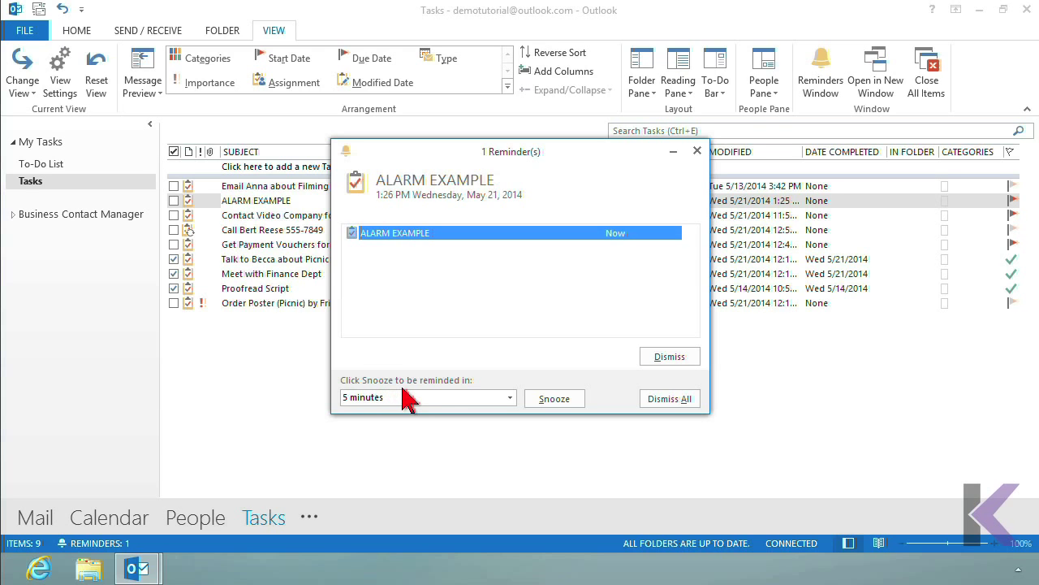
click(510, 398)
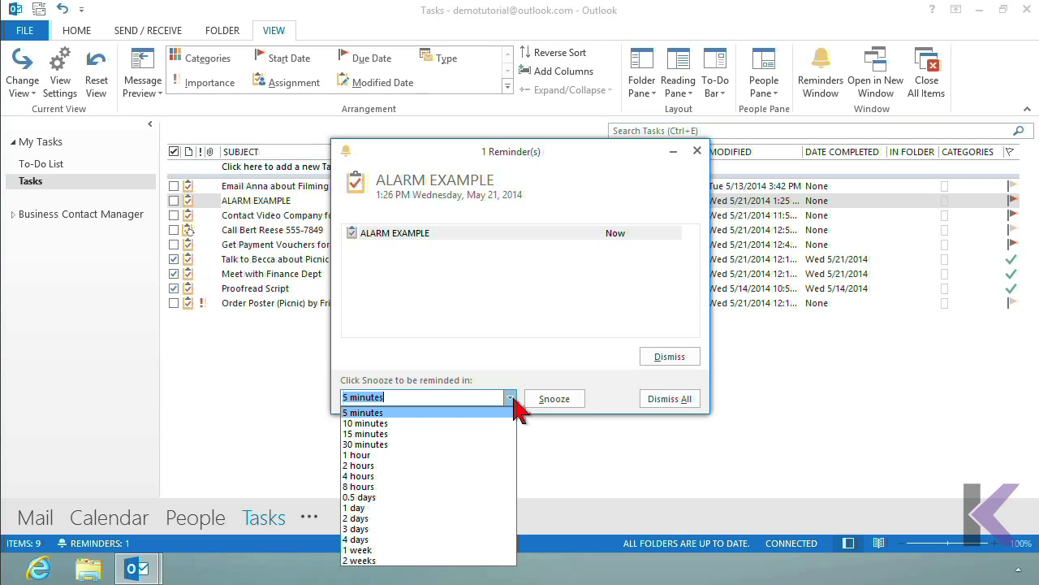
click(370, 412)
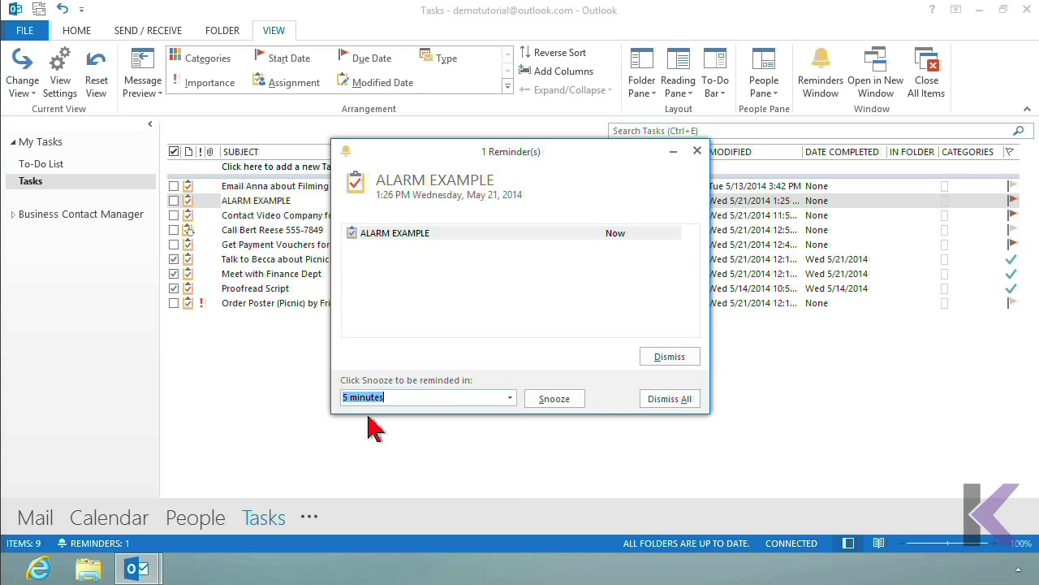
click(348, 398)
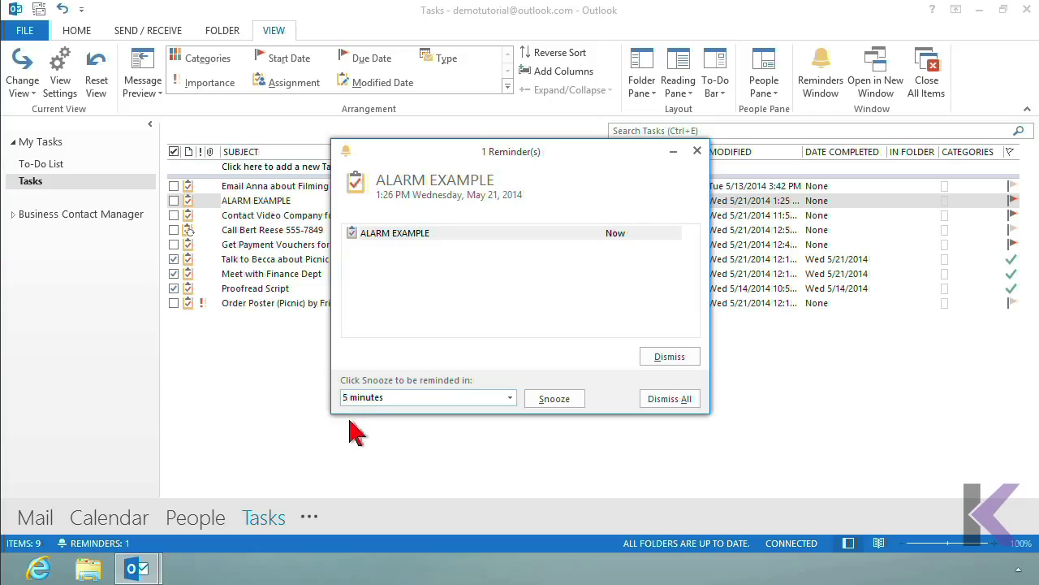
key(BackSpace)
key(BackSpace)
text(1)
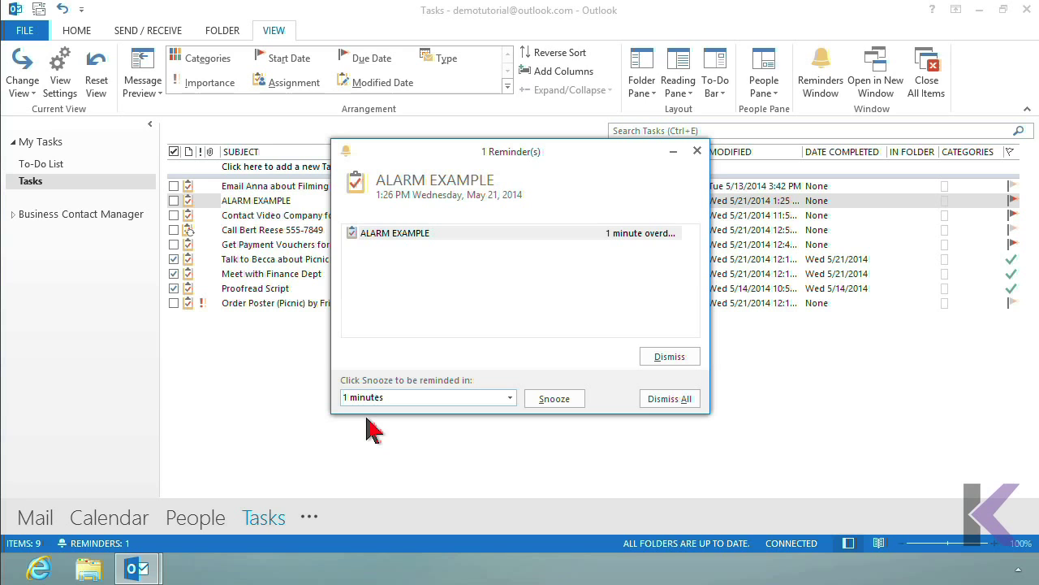
click(554, 399)
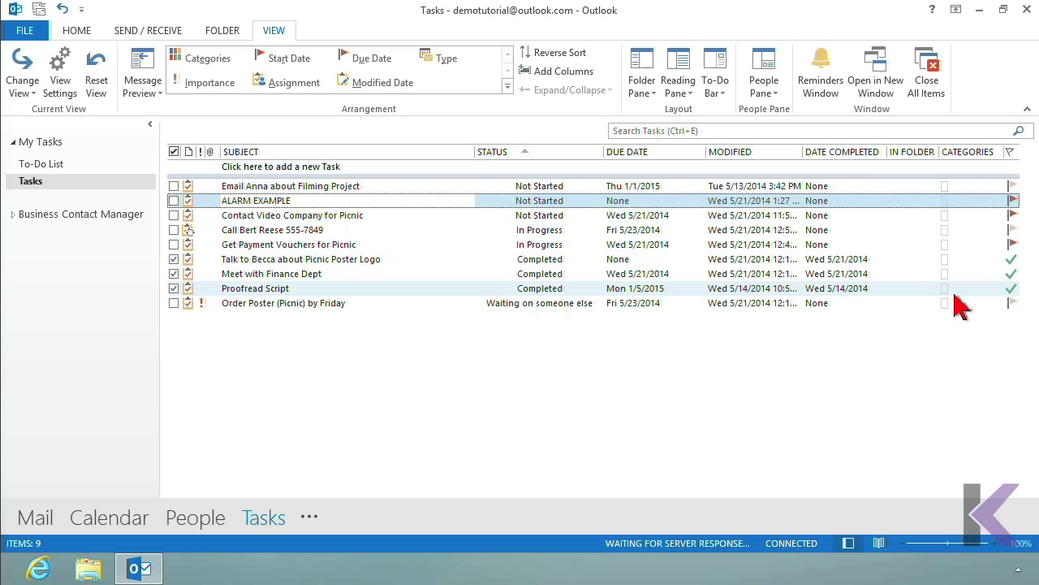
Examine the reminder sound options of the Contact Video Company for Picnic task with its reminder enabled, and close it without saving.
double_click(321, 218)
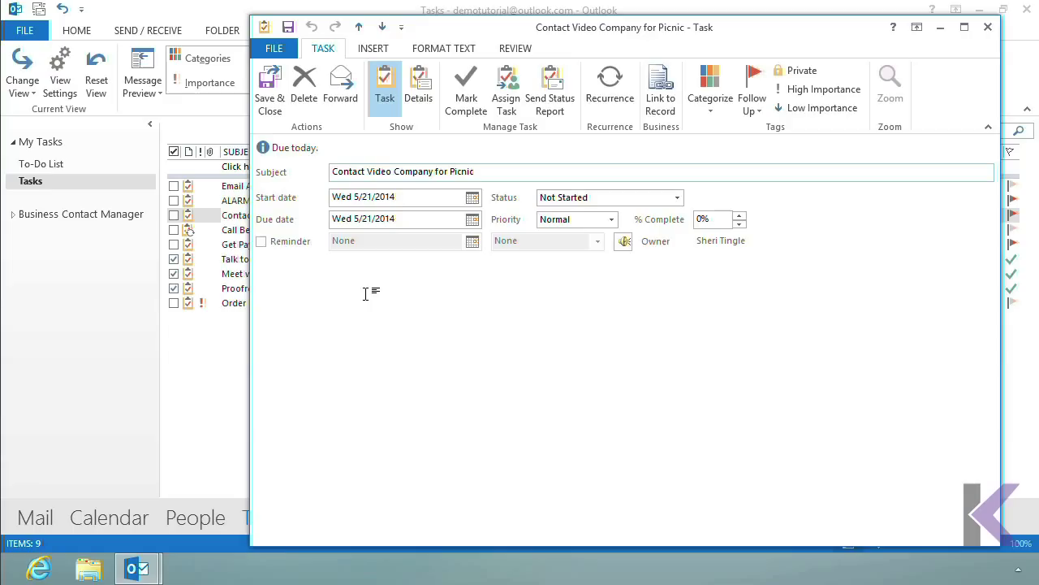
click(261, 243)
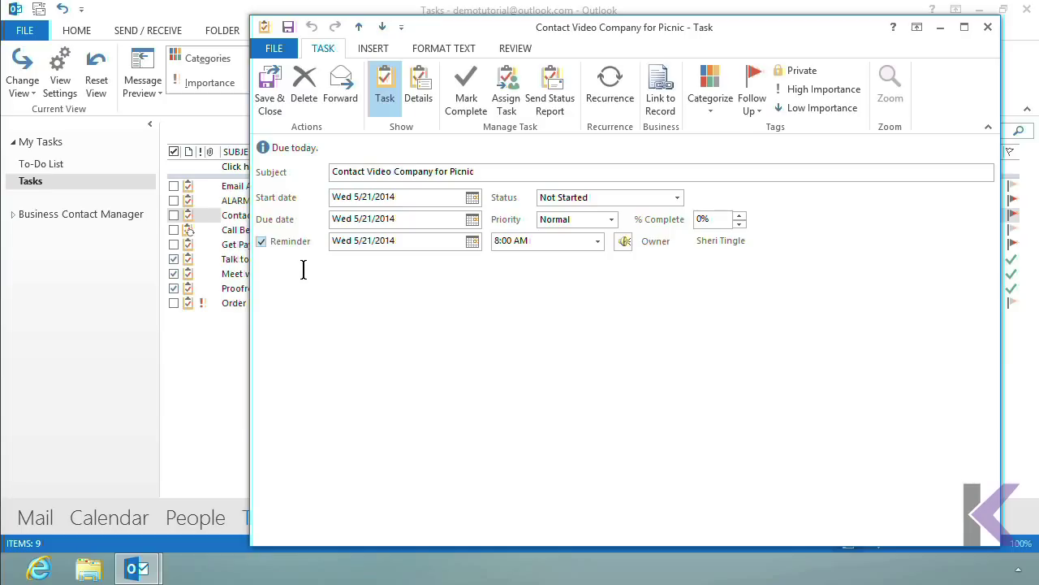
click(628, 246)
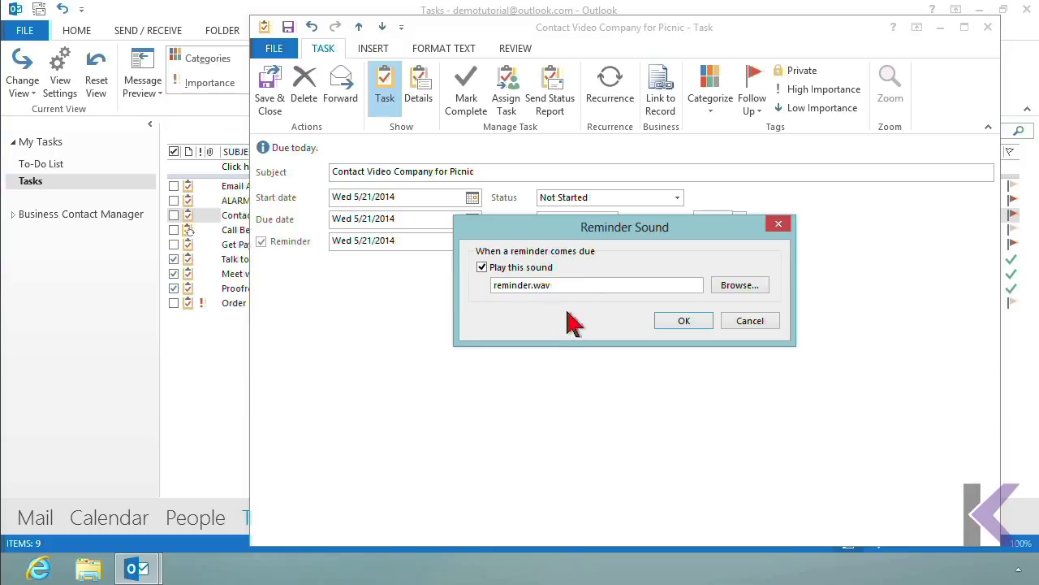
click(737, 293)
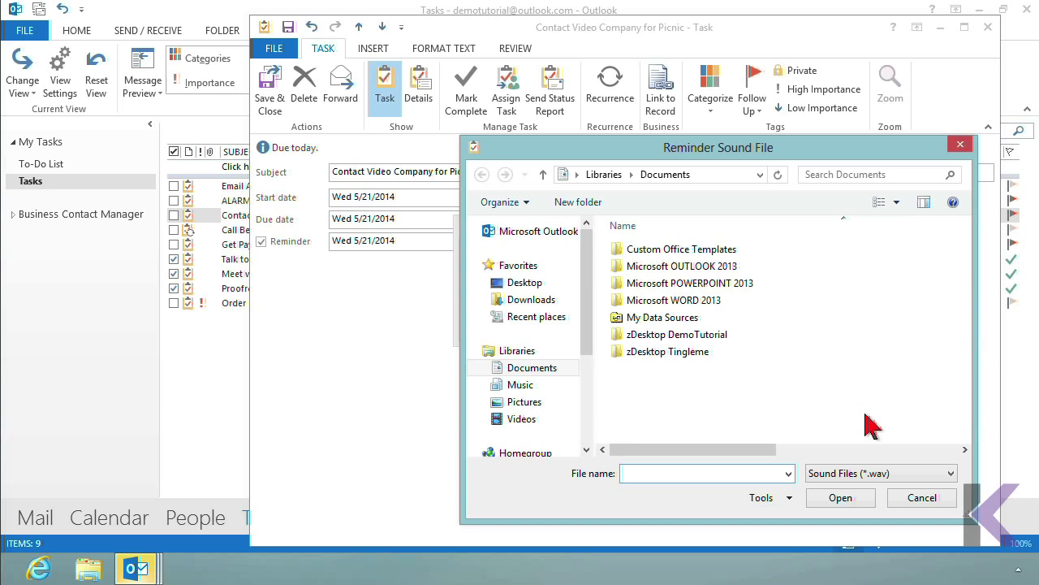
click(916, 497)
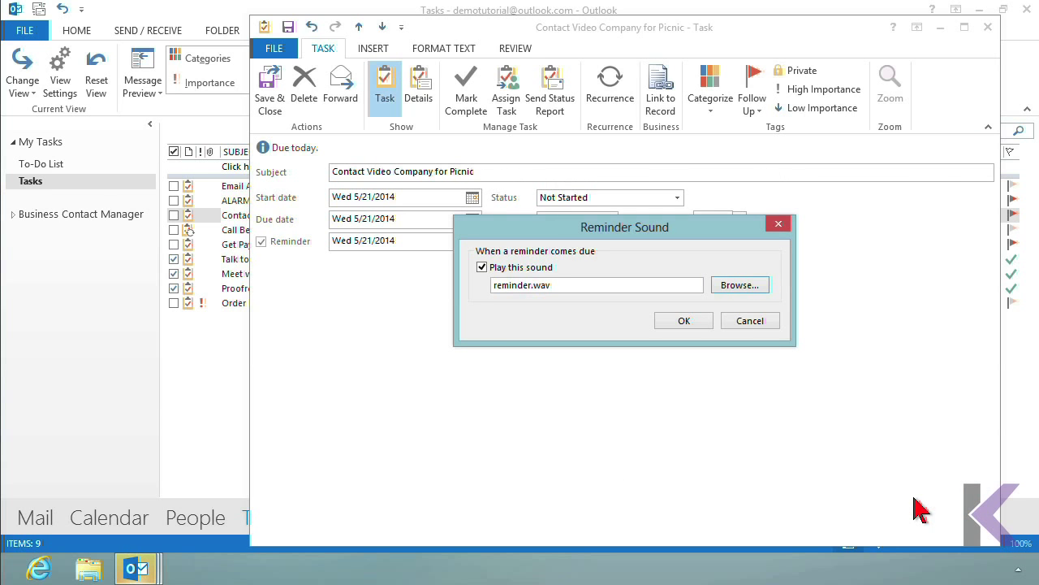
click(752, 323)
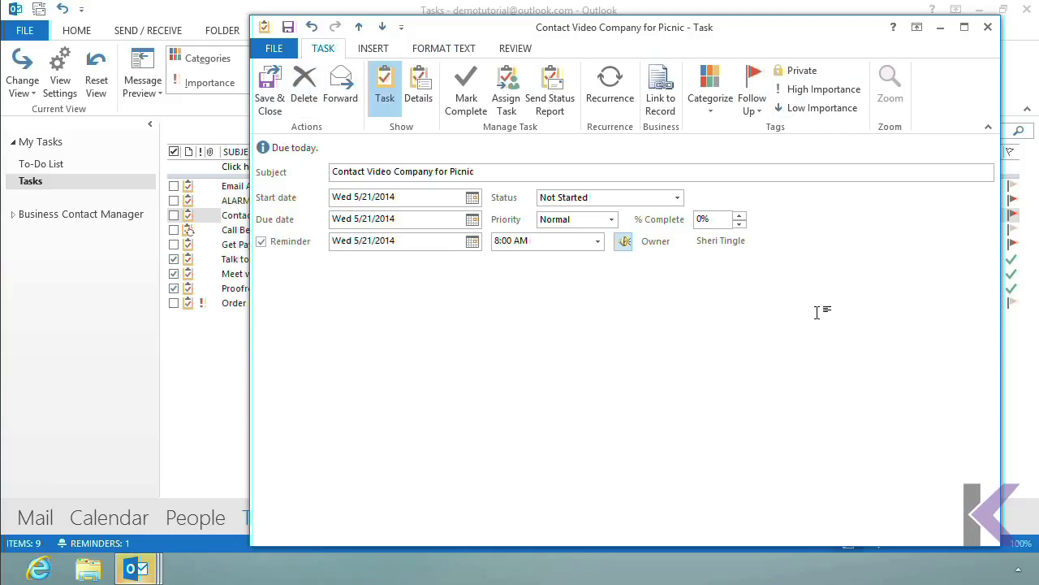
click(987, 29)
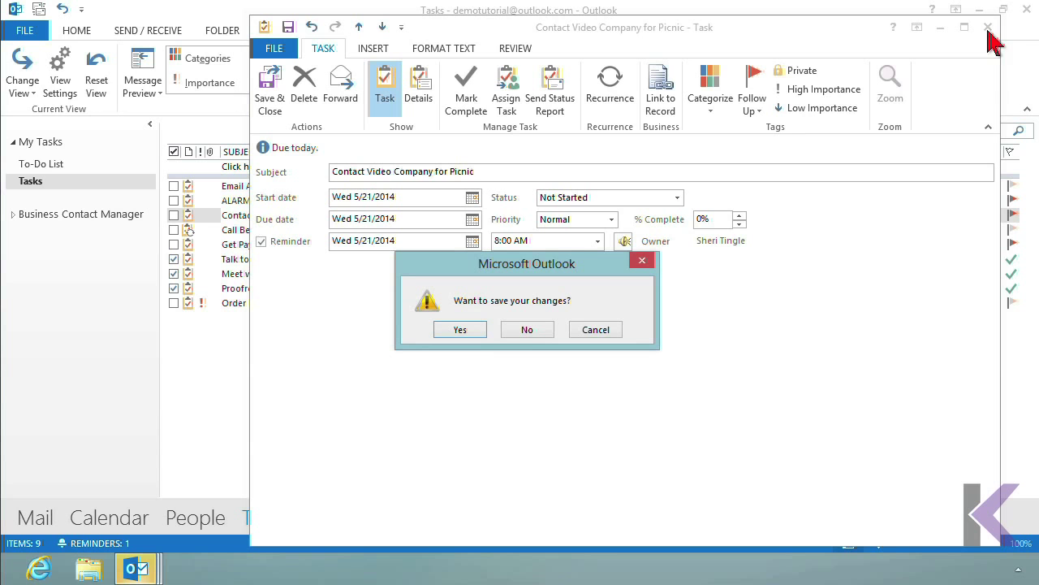
click(527, 333)
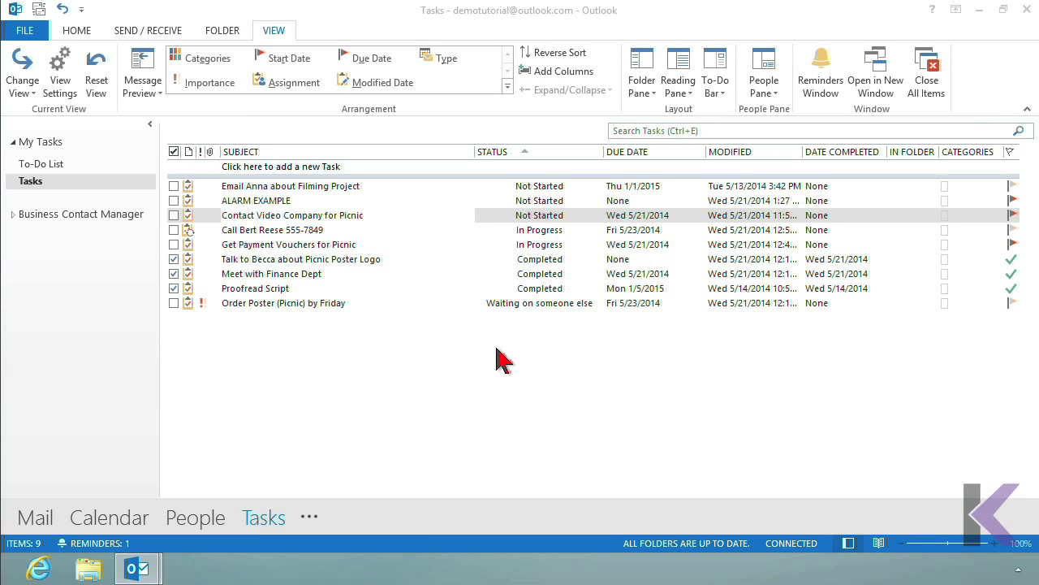
Minimize the Tasks window and bring up the pending reminder window over the desktop.
click(980, 12)
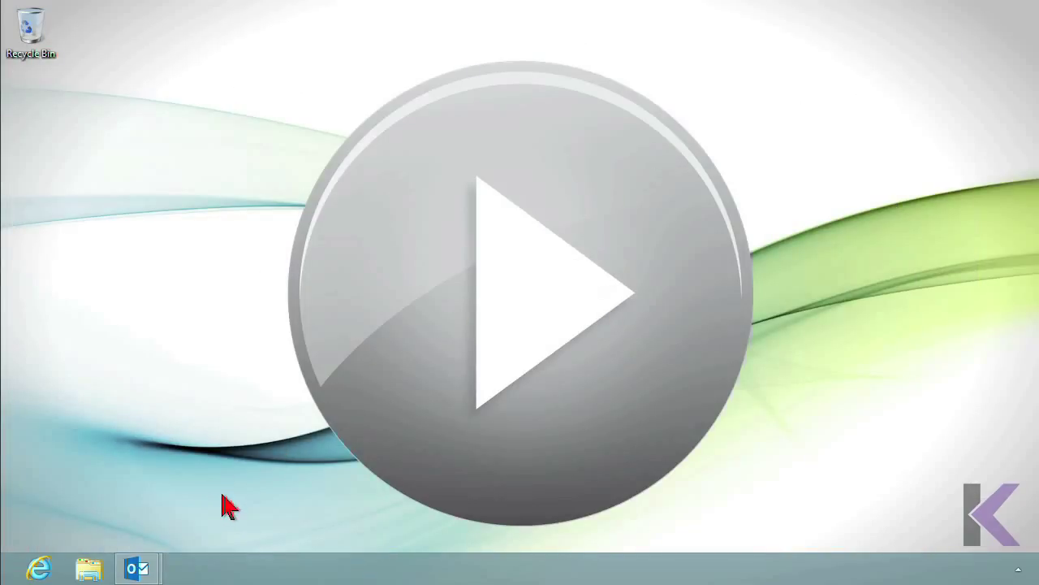
mouse_move(140, 569)
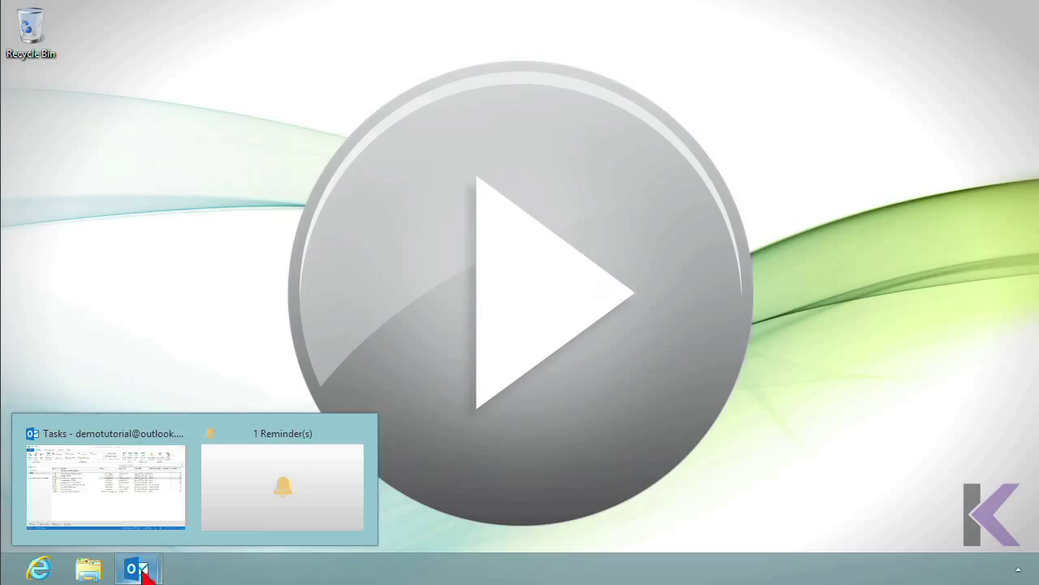
click(291, 508)
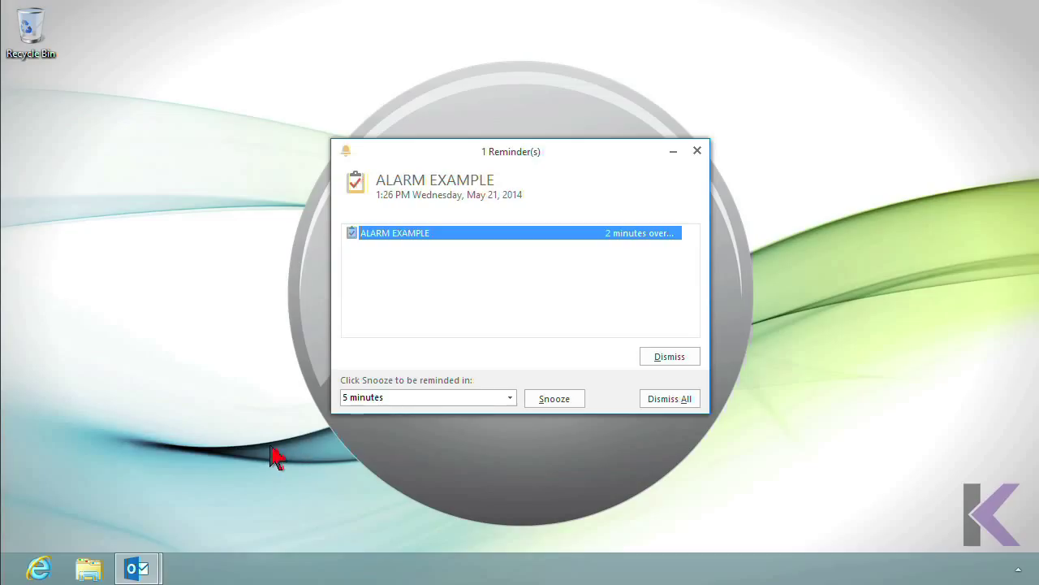
Move the reminder window to the upper-left corner of the desktop, then minimize and restore it.
drag(544, 149, 222, 16)
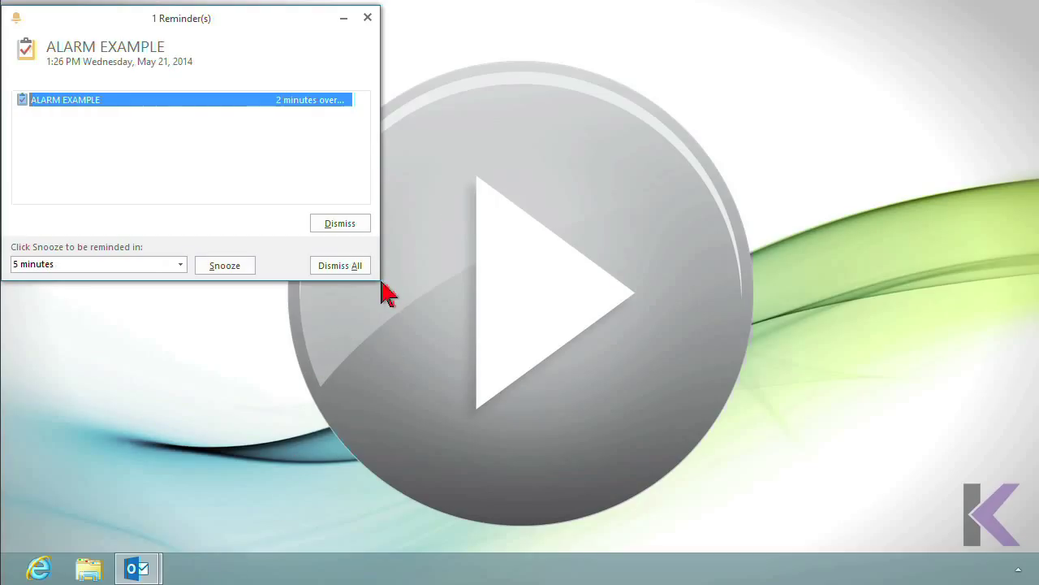
click(345, 19)
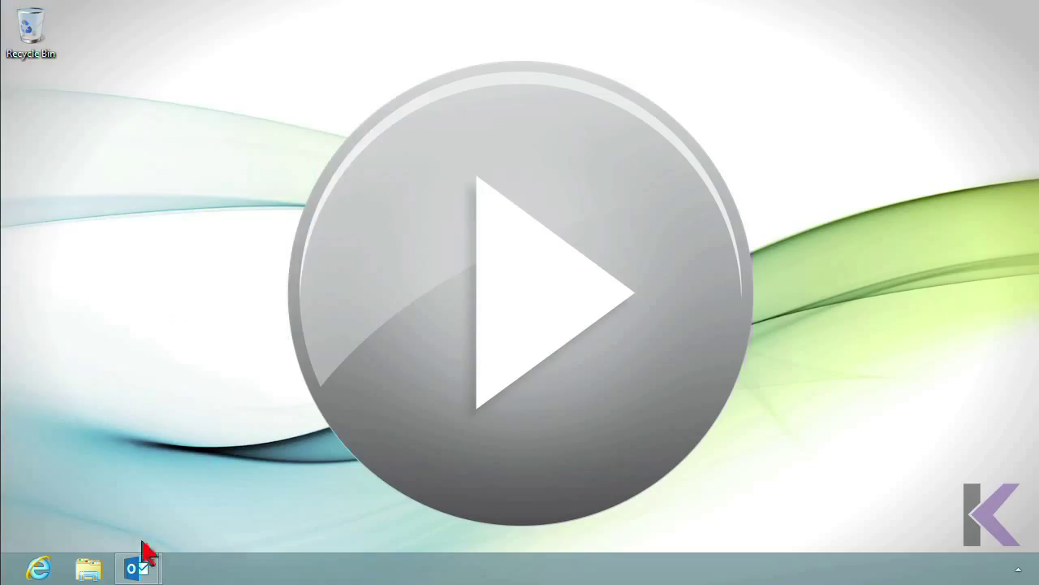
mouse_move(142, 569)
click(276, 522)
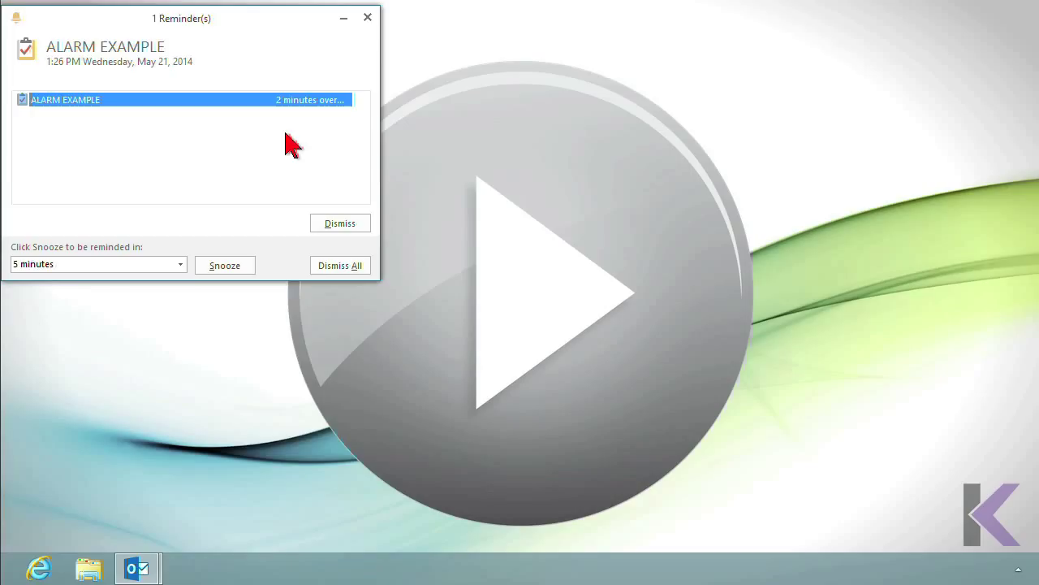
Check the snooze intervals, dismiss the ALARM EXAMPLE reminder and restore the Tasks window.
click(180, 265)
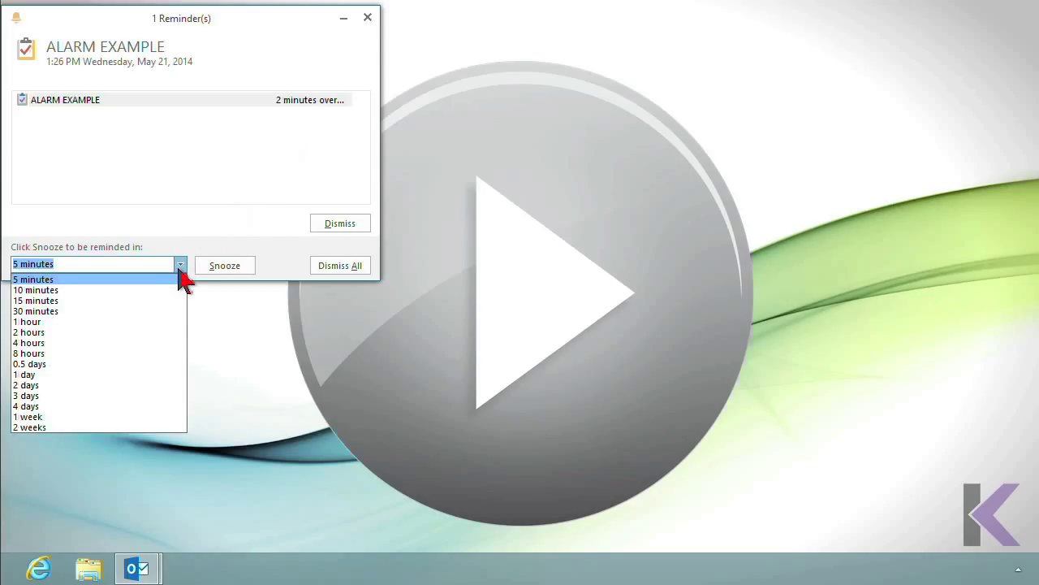
click(179, 268)
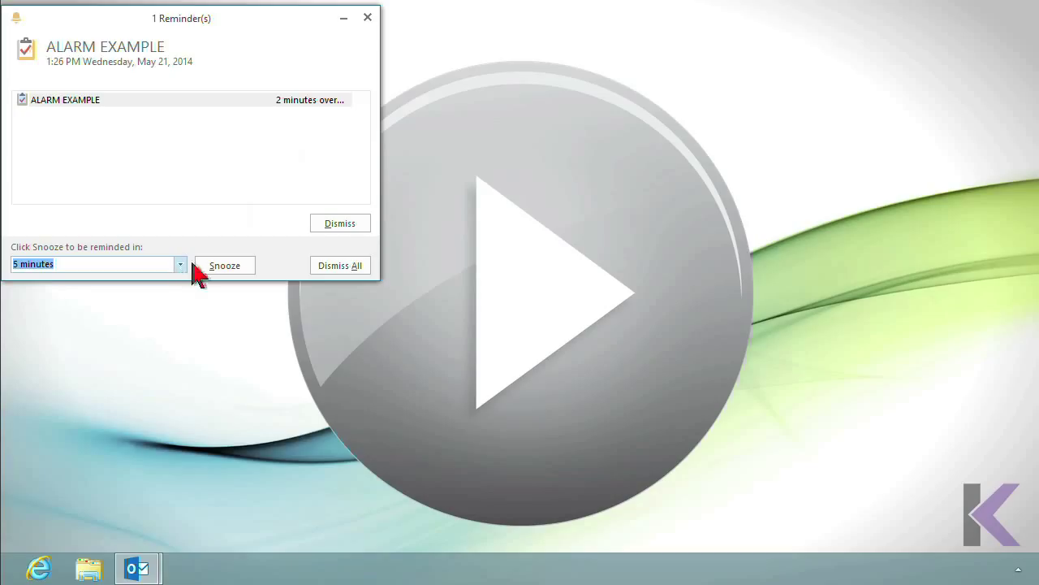
click(340, 235)
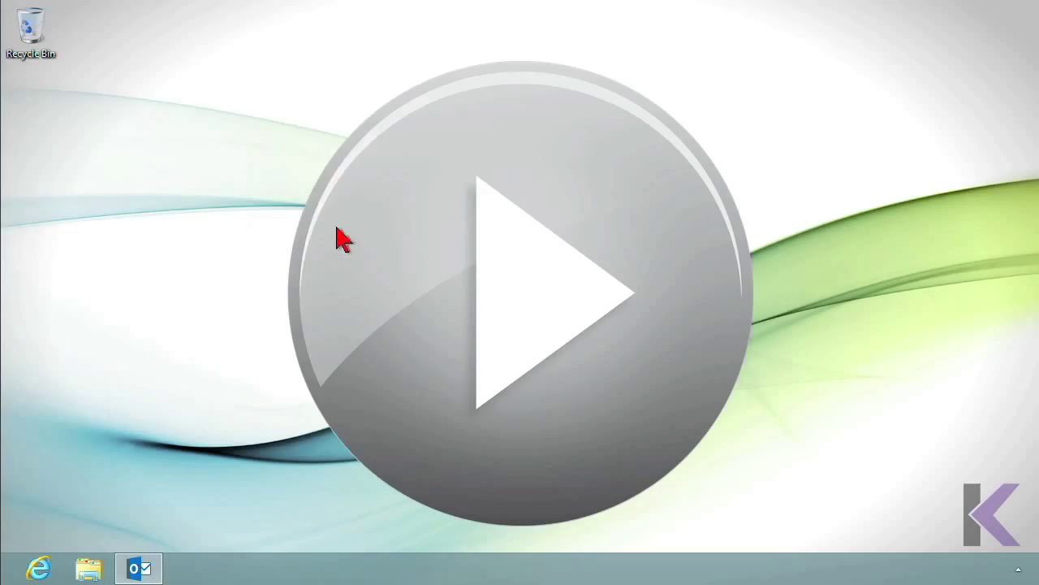
click(140, 569)
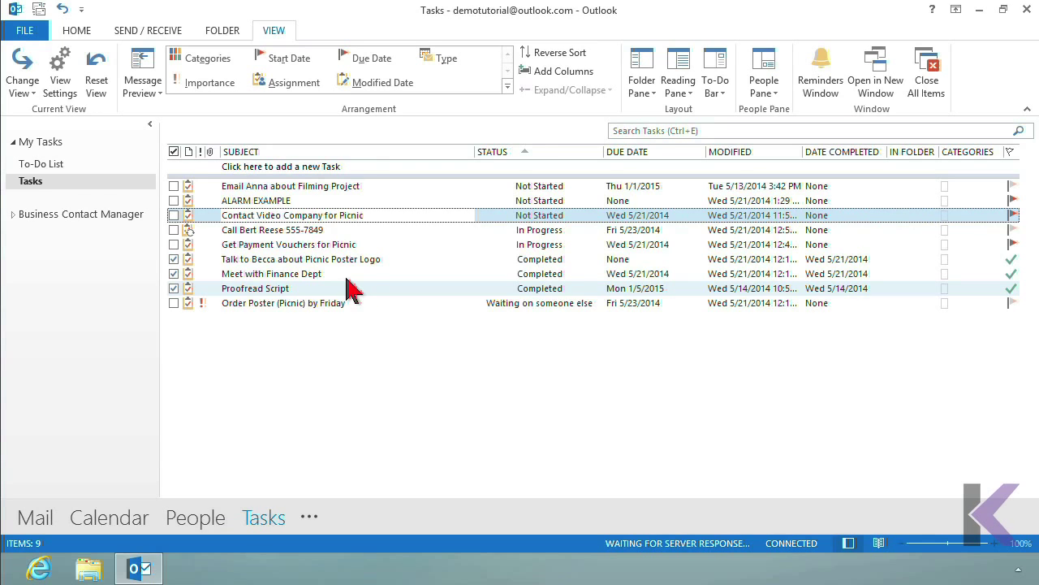
Open the recurring phone-call task that is in progress and enable its reminder for Fri 5/23/2014 at 3:30 PM.
click(314, 230)
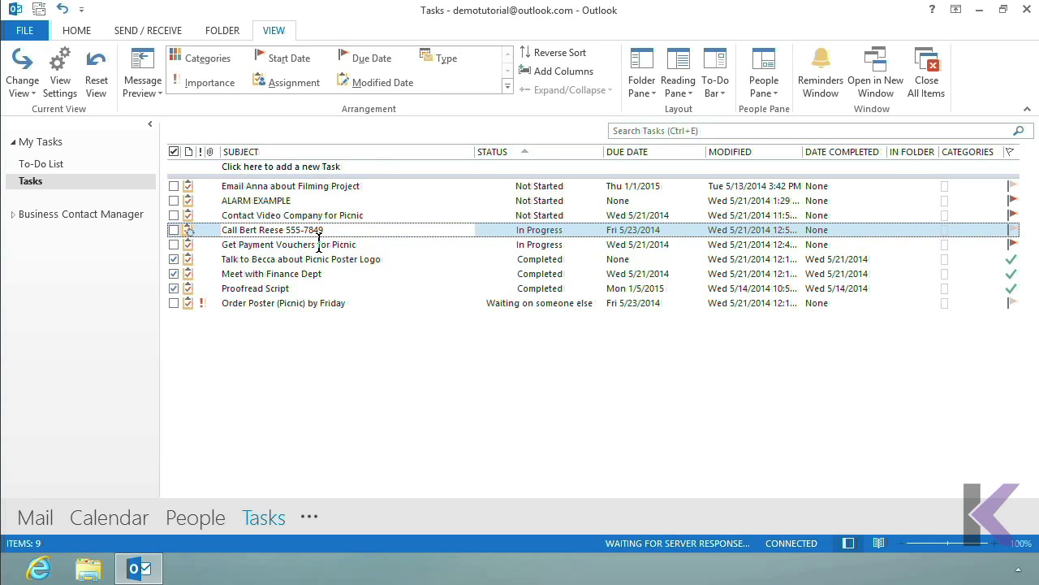
ctrl+click(260, 245)
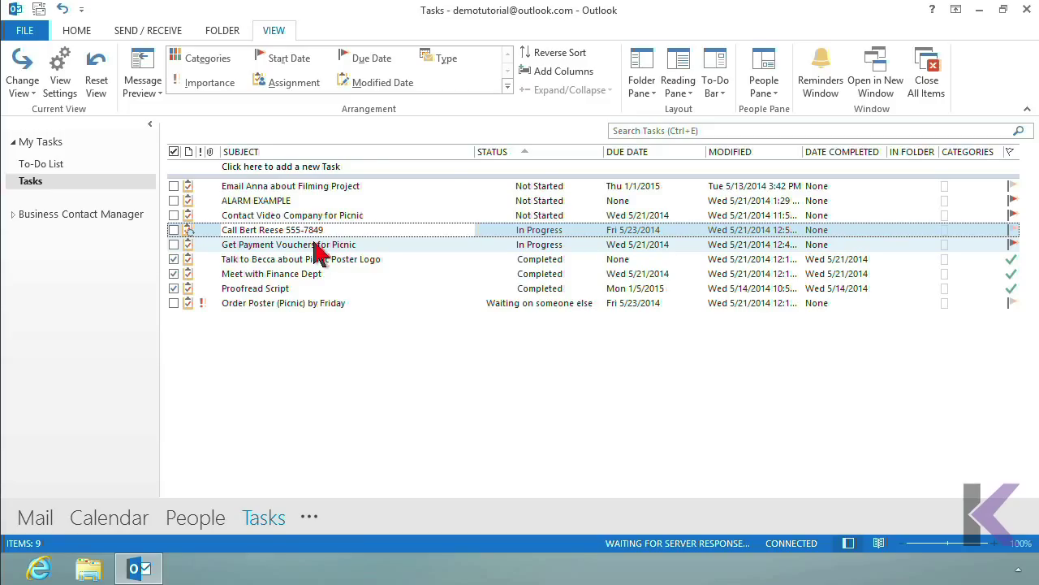
click(224, 233)
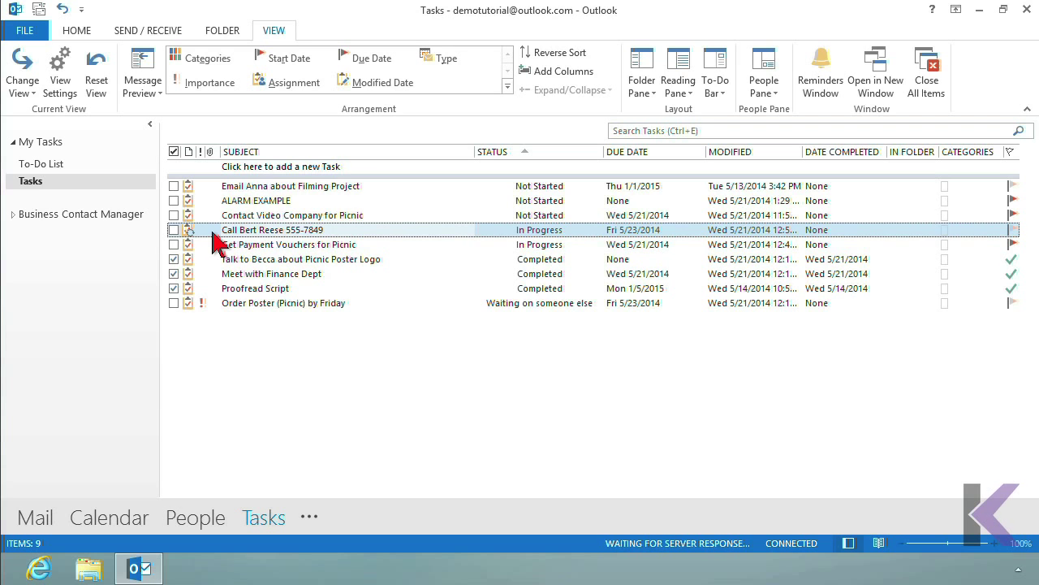
double_click(213, 233)
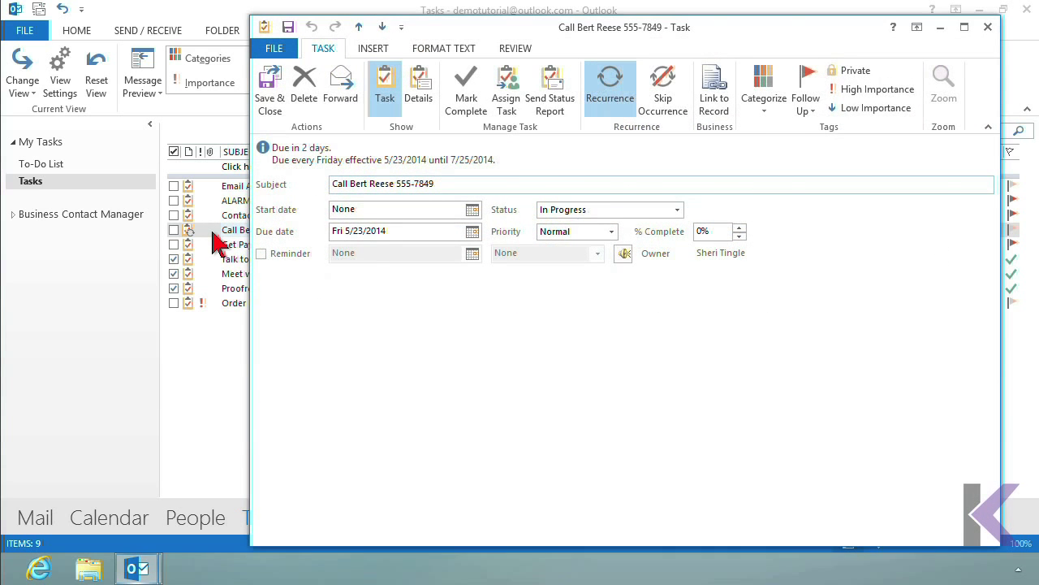
click(260, 254)
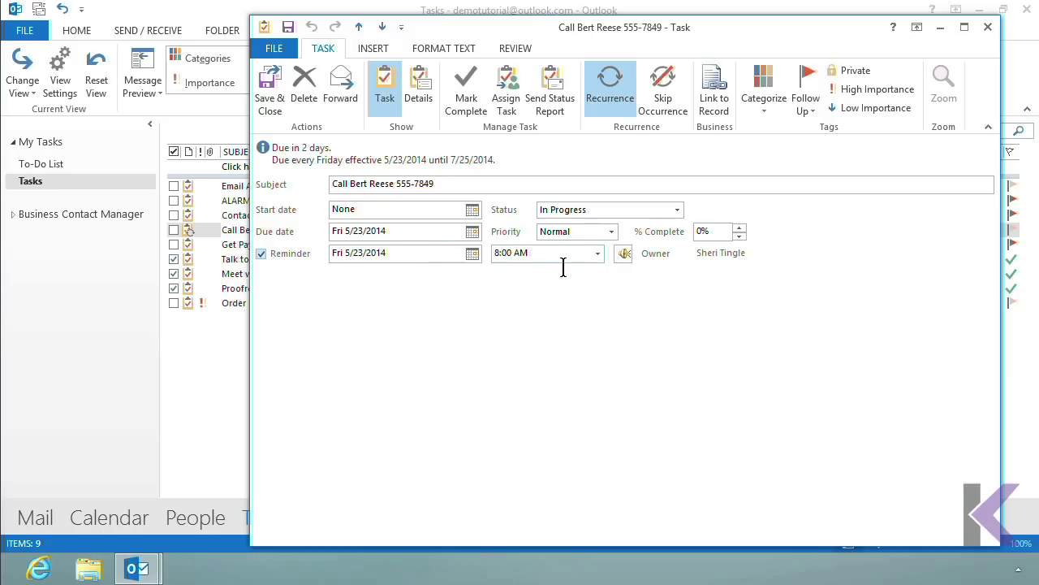
click(599, 254)
scroll(608, 325, down, 4)
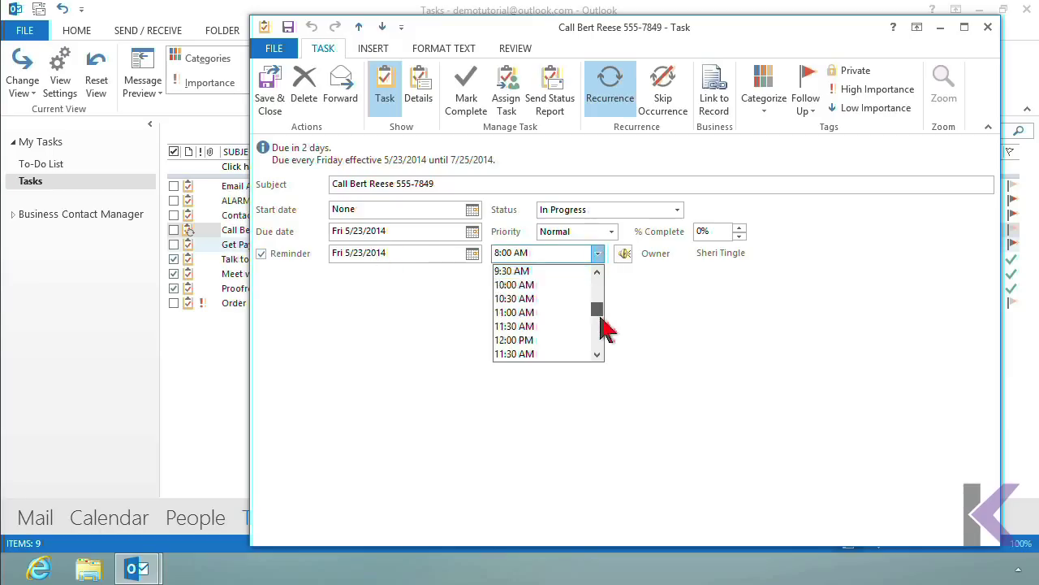
click(554, 313)
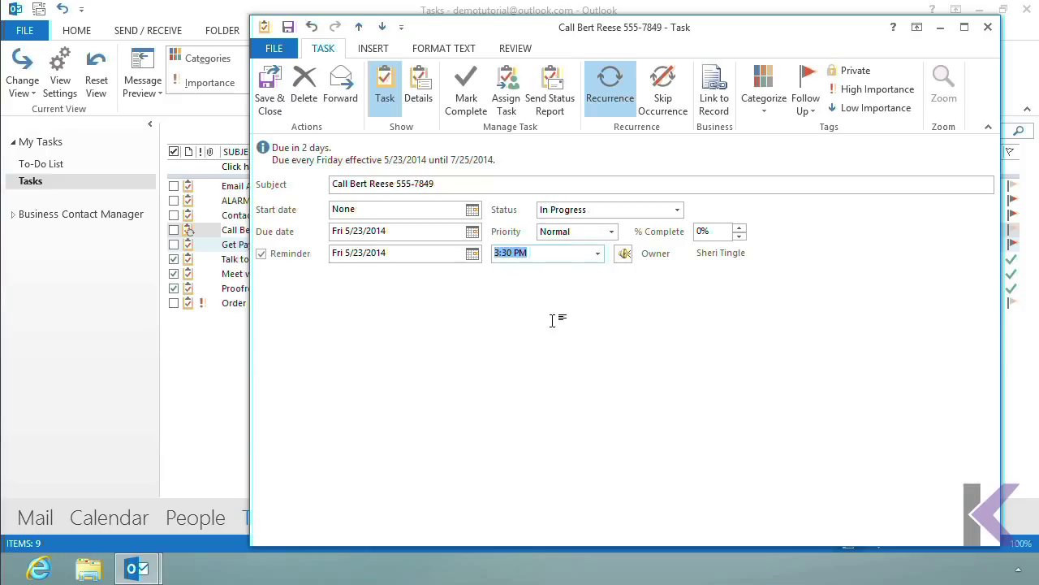